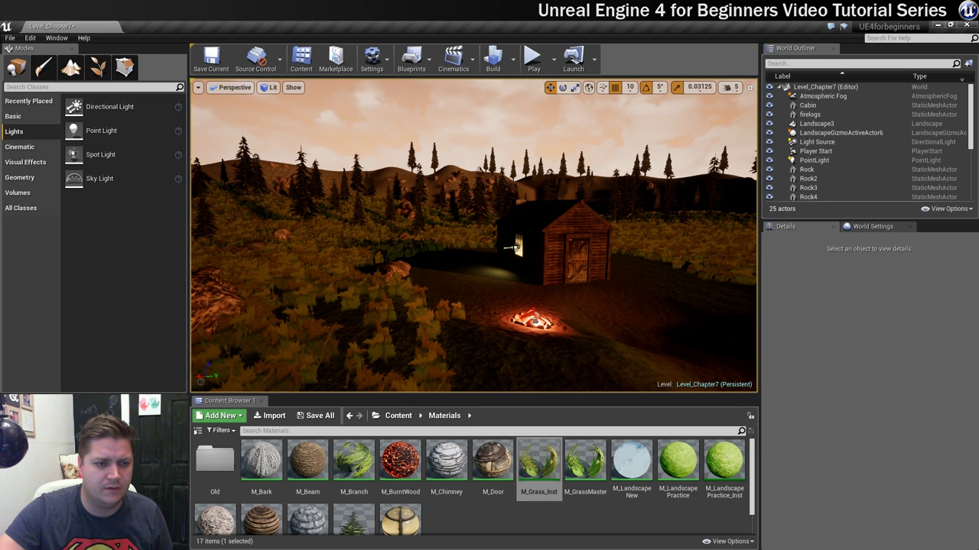
Step: Select the spot light beside the cabin and examine its Mobility setting
{"action": "left_click", "coordinate": [514, 247]}
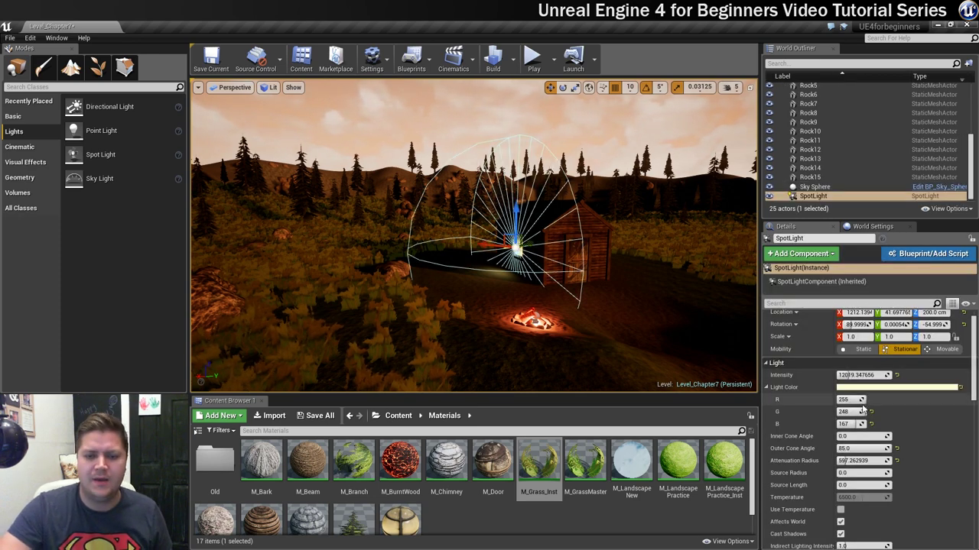
{"action": "scroll", "coordinate": [861, 405], "scroll_direction": "up", "scroll_amount": 1}
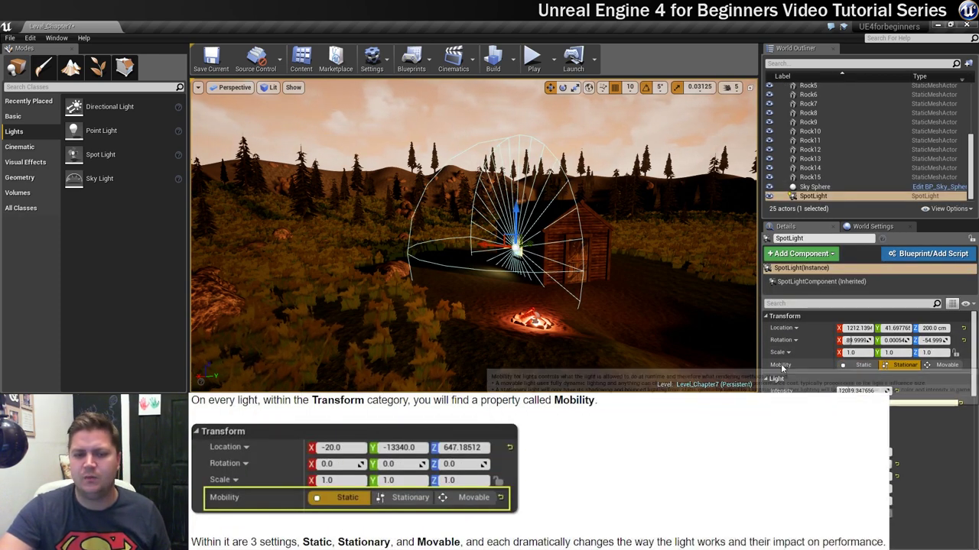
{"action": "mouse_move", "coordinate": [774, 367]}
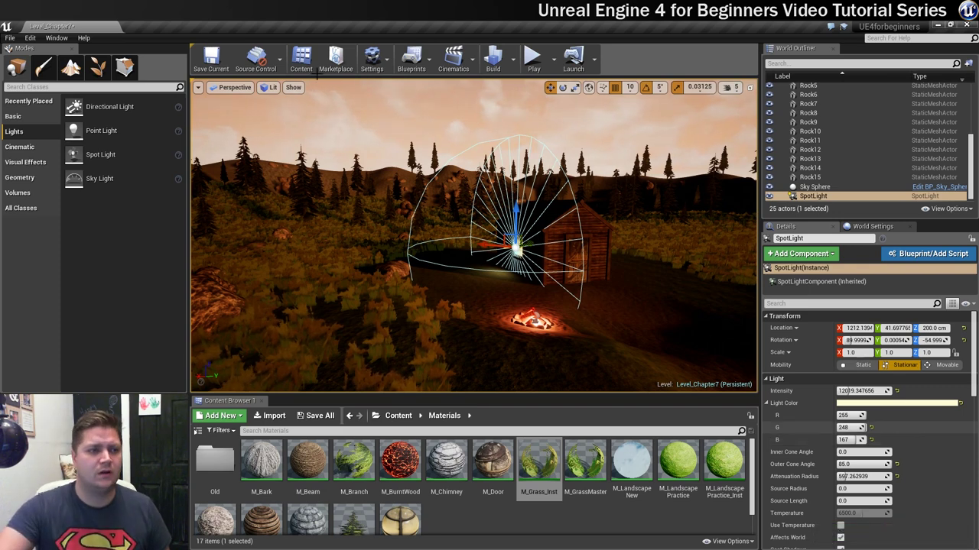
Step: Enable the viewport stats and run a lighting-only build of the level
{"action": "left_click", "coordinate": [197, 88]}
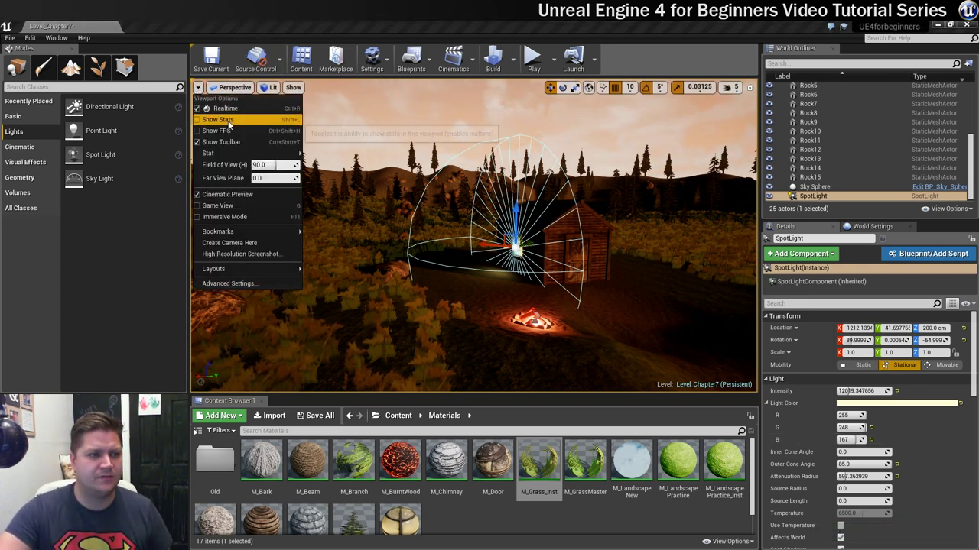
{"action": "left_click", "coordinate": [211, 119]}
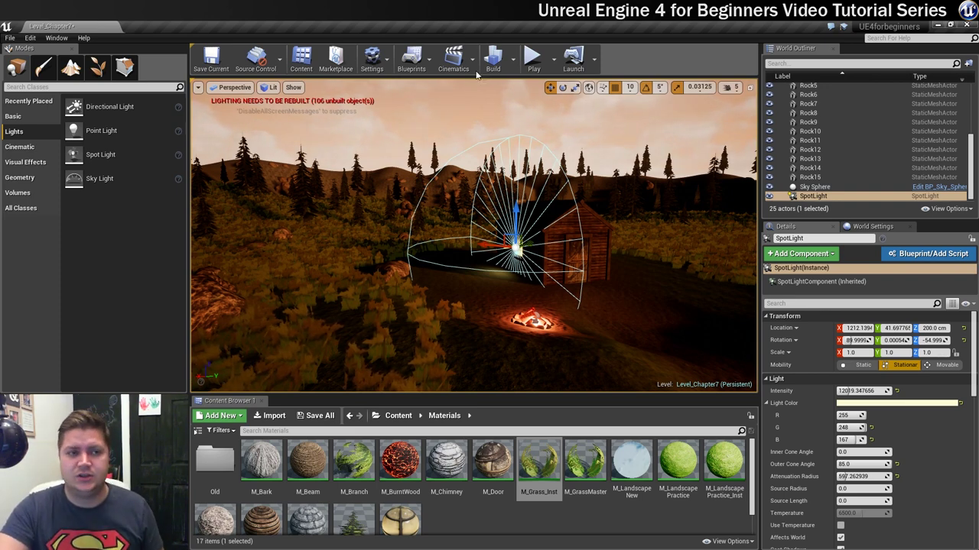
{"action": "left_click", "coordinate": [514, 61]}
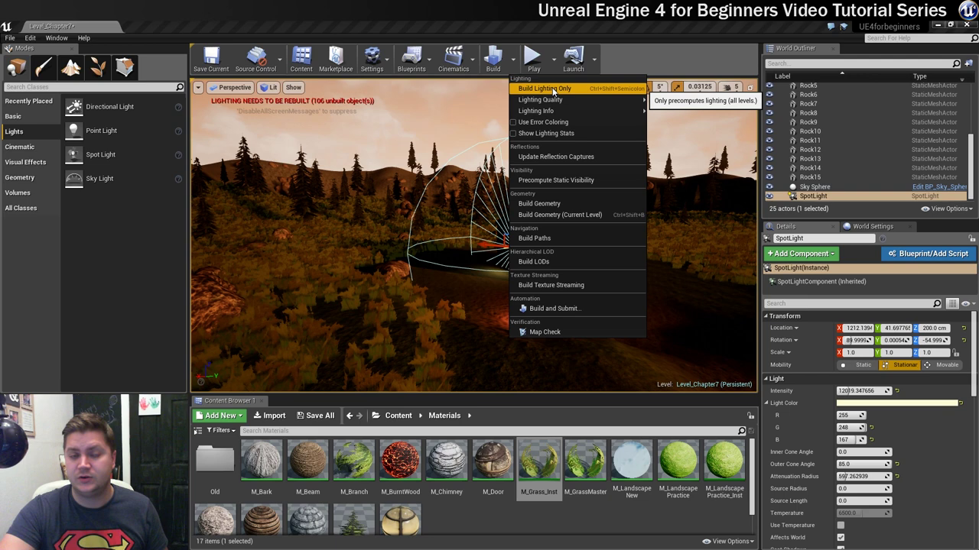
{"action": "mouse_move", "coordinate": [548, 101]}
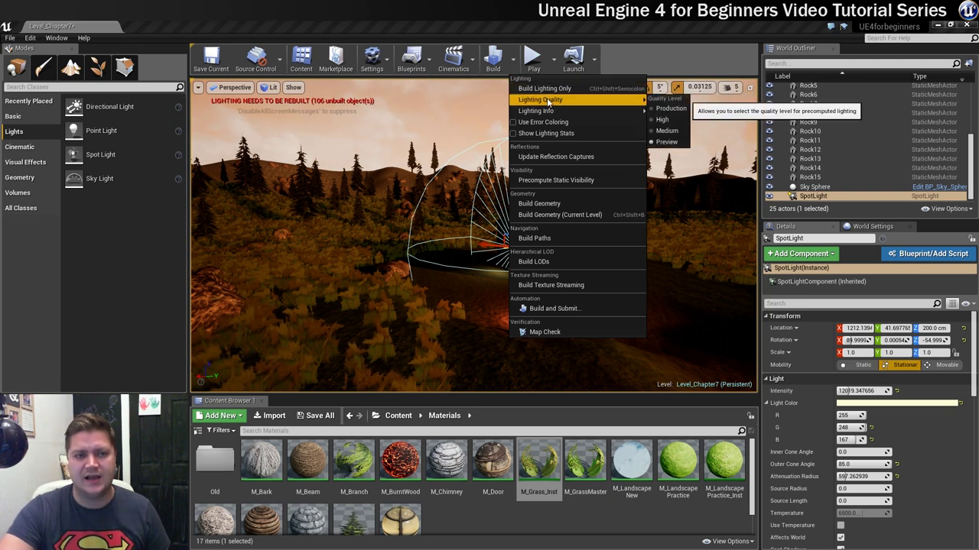
{"action": "mouse_move", "coordinate": [645, 111]}
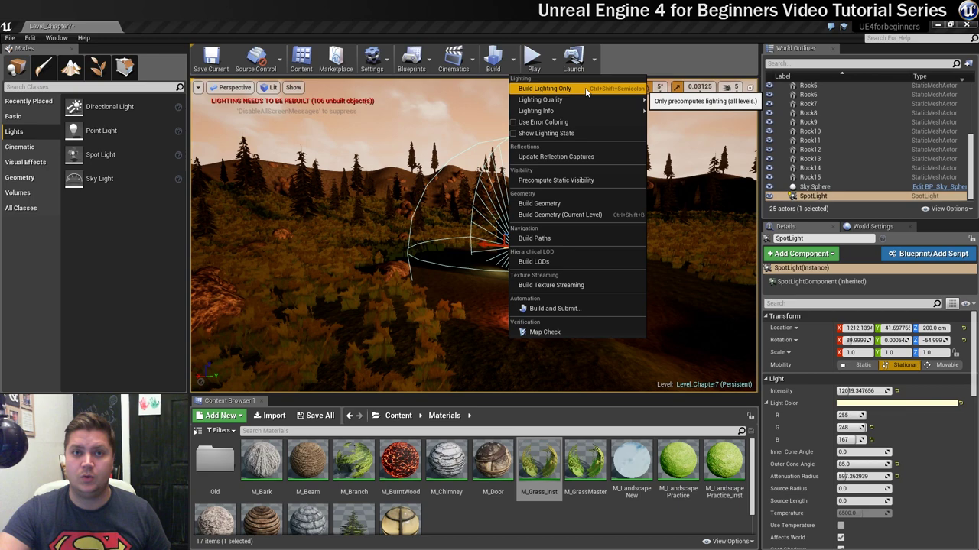
{"action": "left_click", "coordinate": [586, 90]}
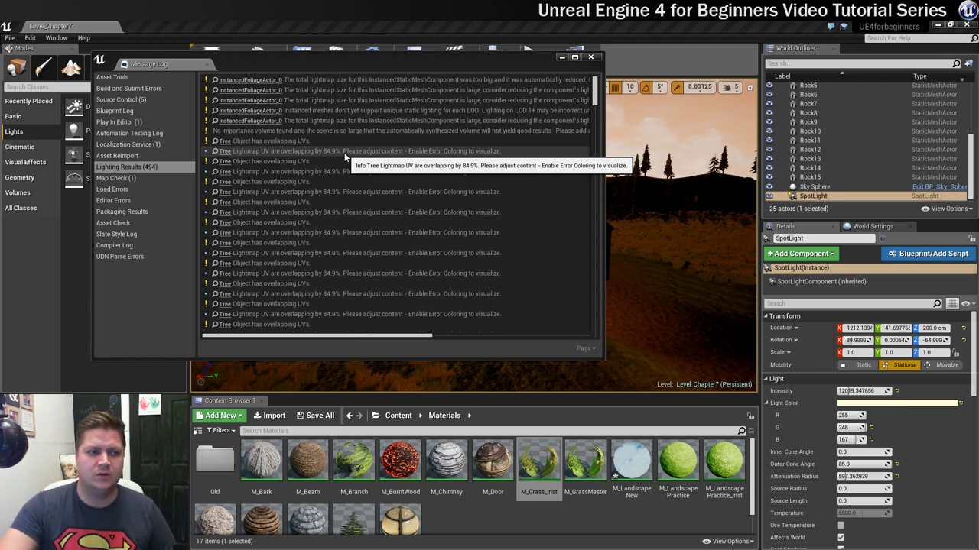
Step: Review the lighting build results in the message log, close the log, and deselect the spot light
{"action": "scroll", "coordinate": [406, 150], "scroll_direction": "down", "scroll_amount": 3}
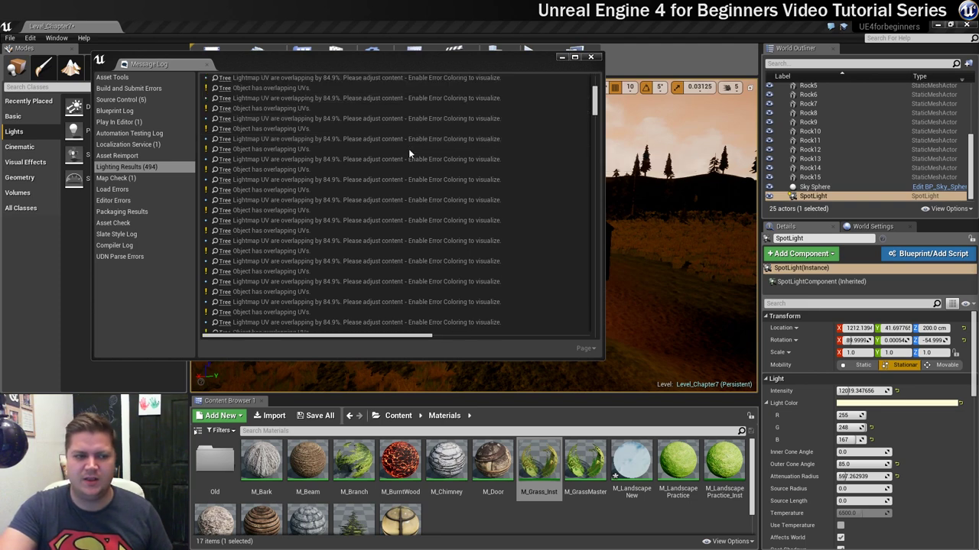
{"action": "scroll", "coordinate": [409, 149], "scroll_direction": "down", "scroll_amount": 2}
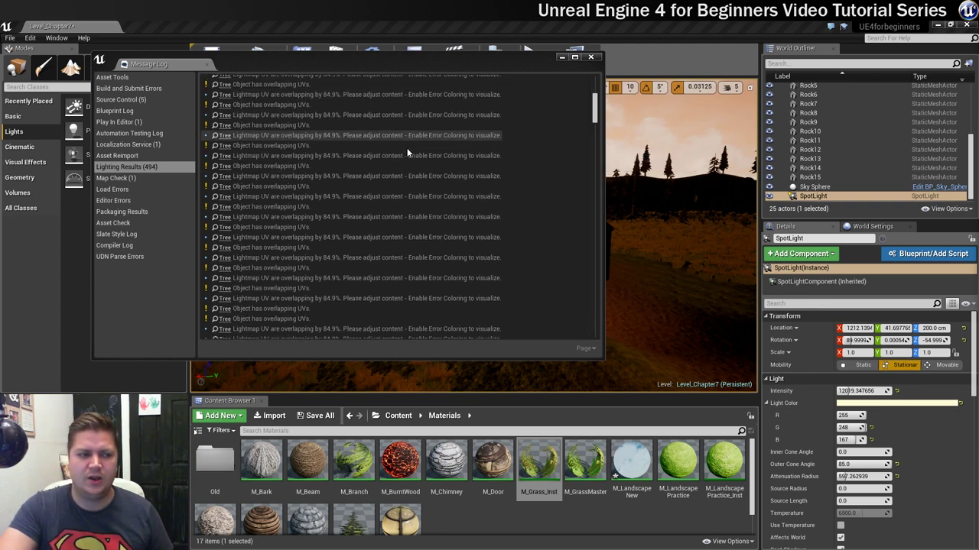
{"action": "left_click", "coordinate": [591, 57]}
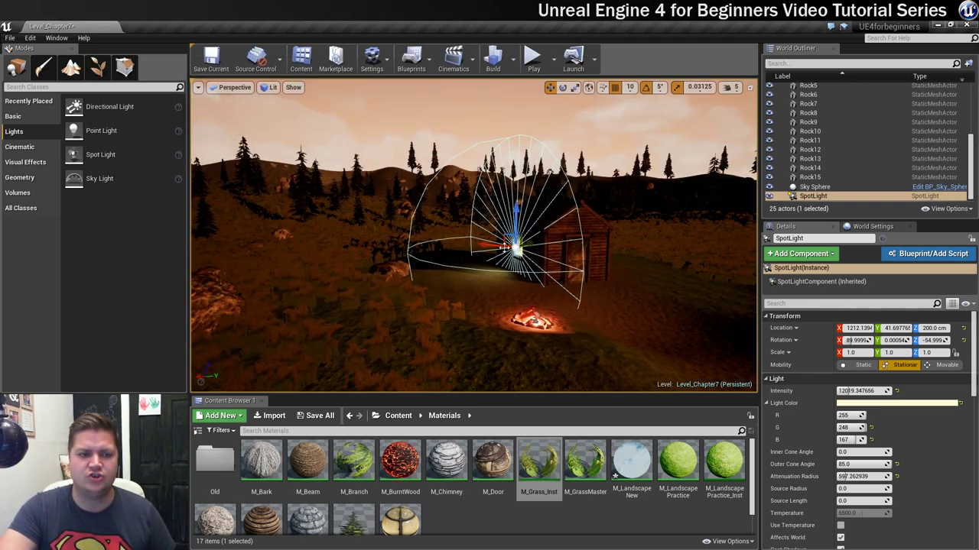
{"action": "key", "text": "Escape"}
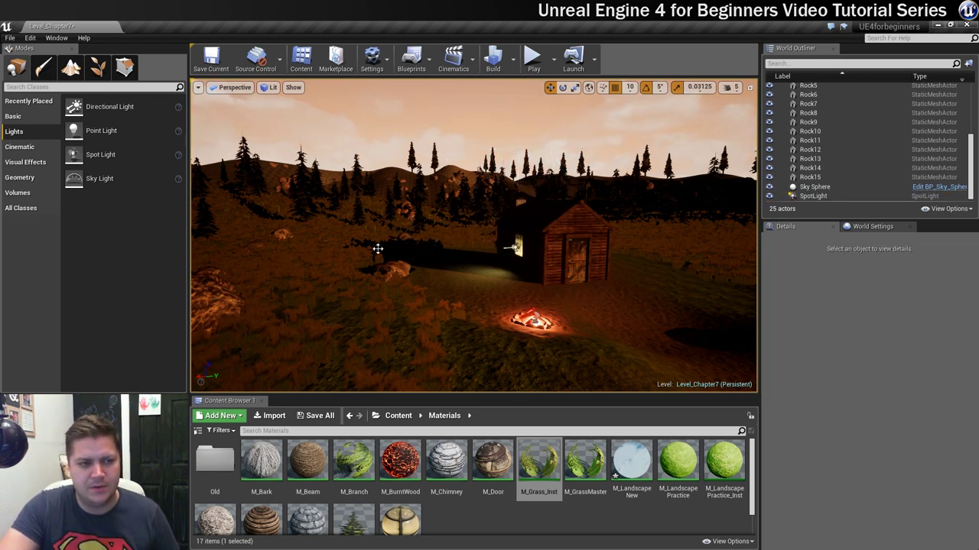
Step: Play-test the level from near the cabin, walk to the rocky hillside to inspect the landscape surface, and stop the session
{"action": "right_click_drag", "start_coordinate": [535, 233], "coordinate": [513, 209]}
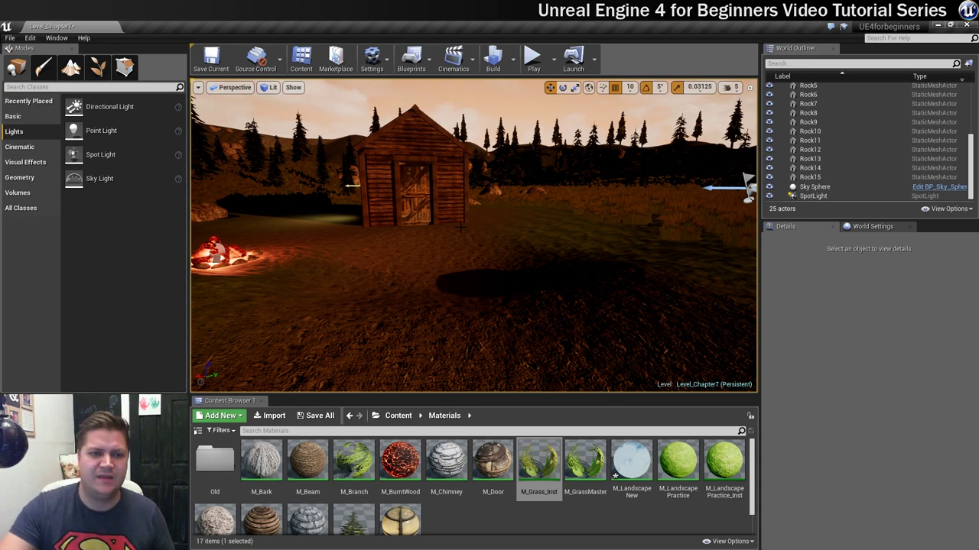
{"action": "left_click", "coordinate": [533, 59]}
{"action": "left_click", "coordinate": [565, 193]}
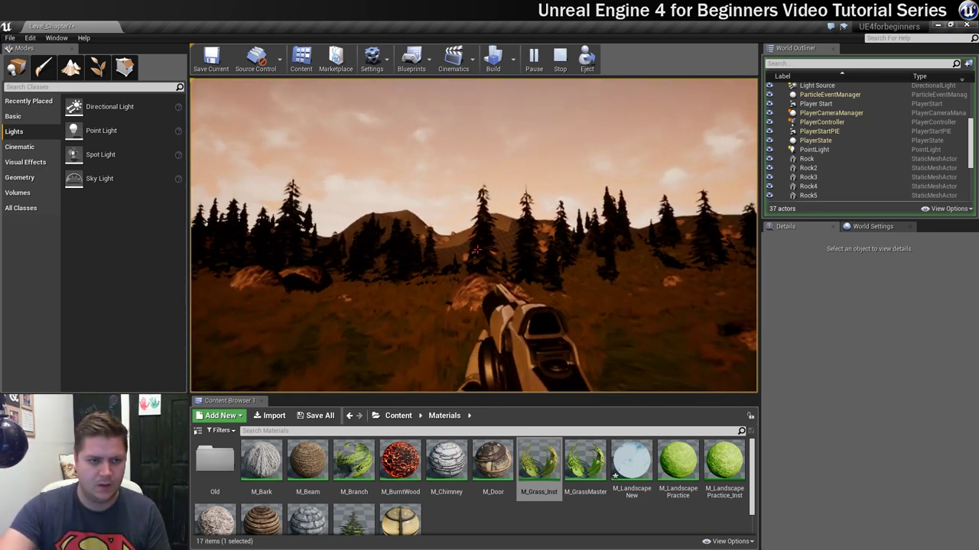
{"action": "key", "text": "w"}
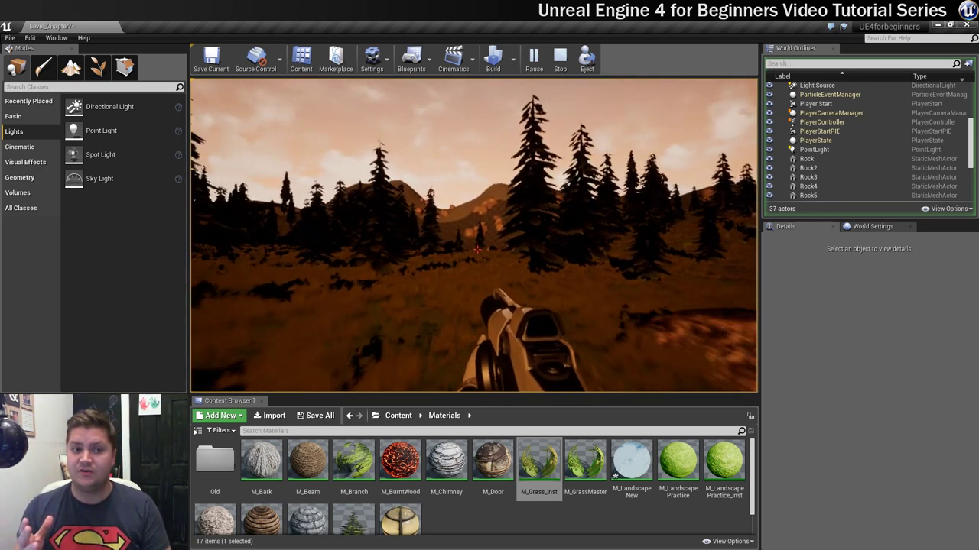
{"action": "key", "text": "w"}
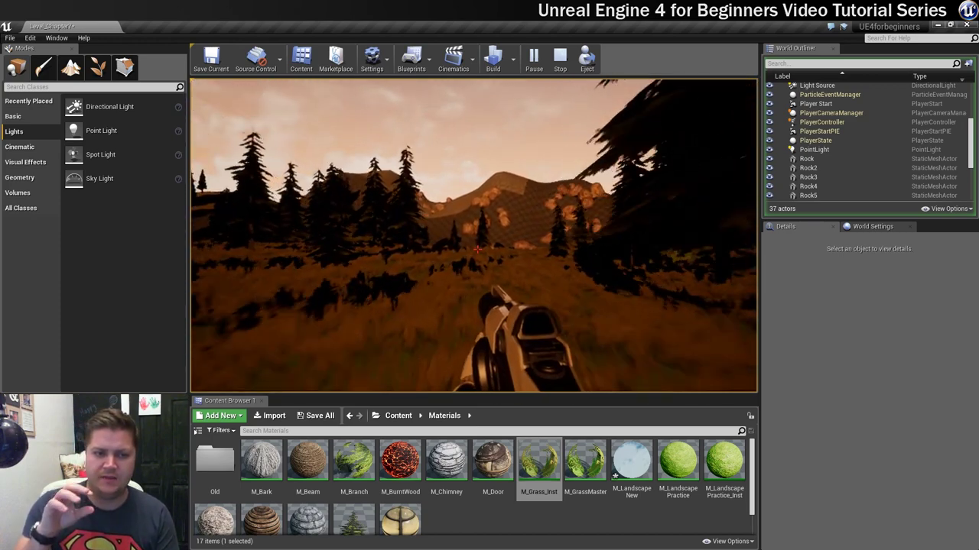
{"action": "key", "text": "w"}
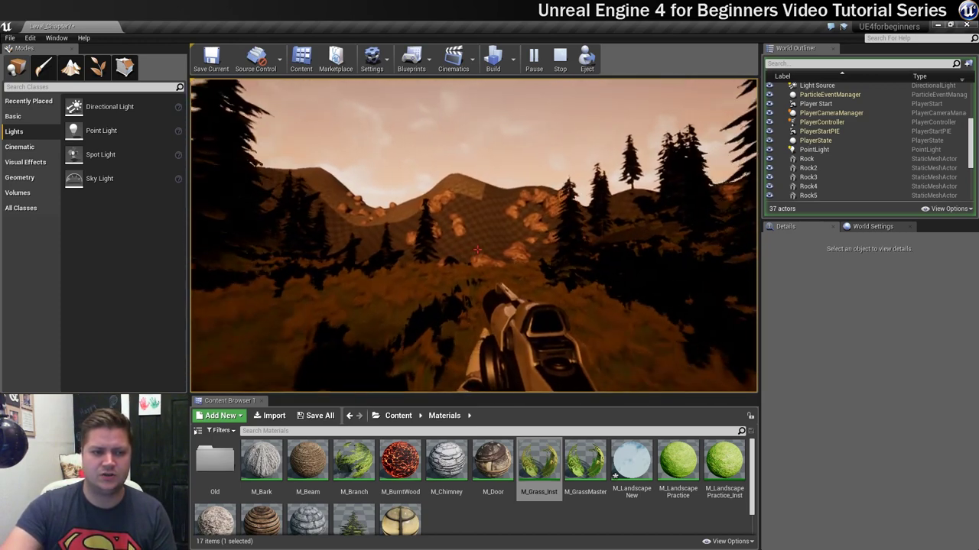
{"action": "key", "text": "w"}
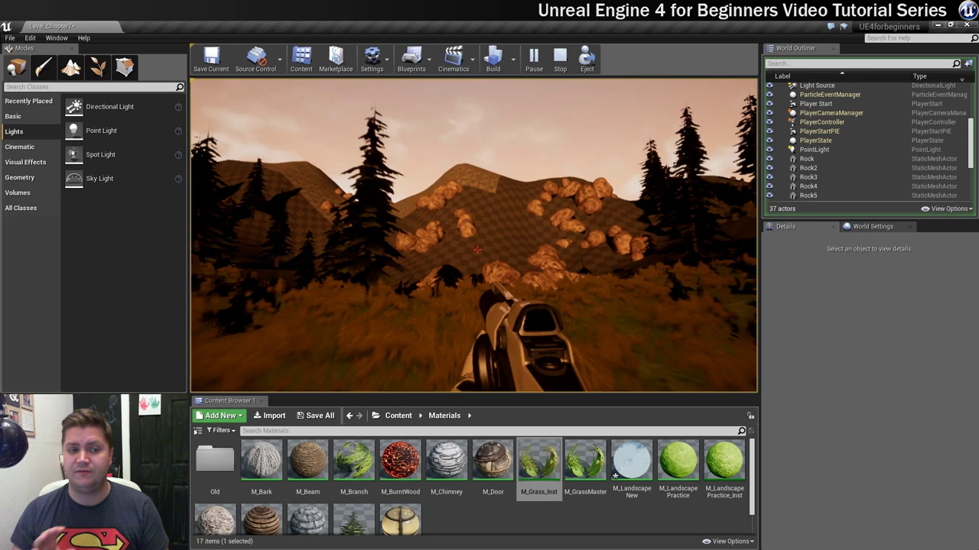
{"action": "key", "text": "w"}
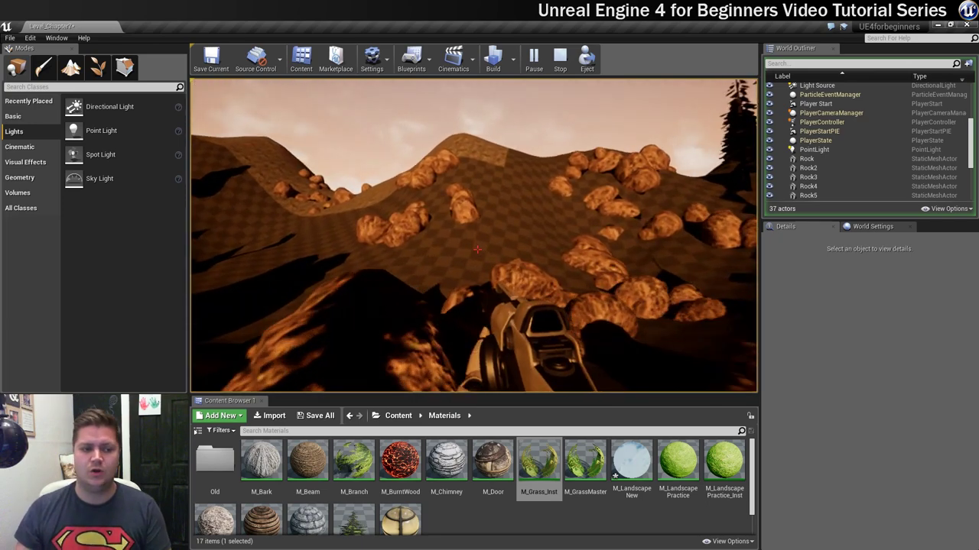
{"action": "key", "text": "w"}
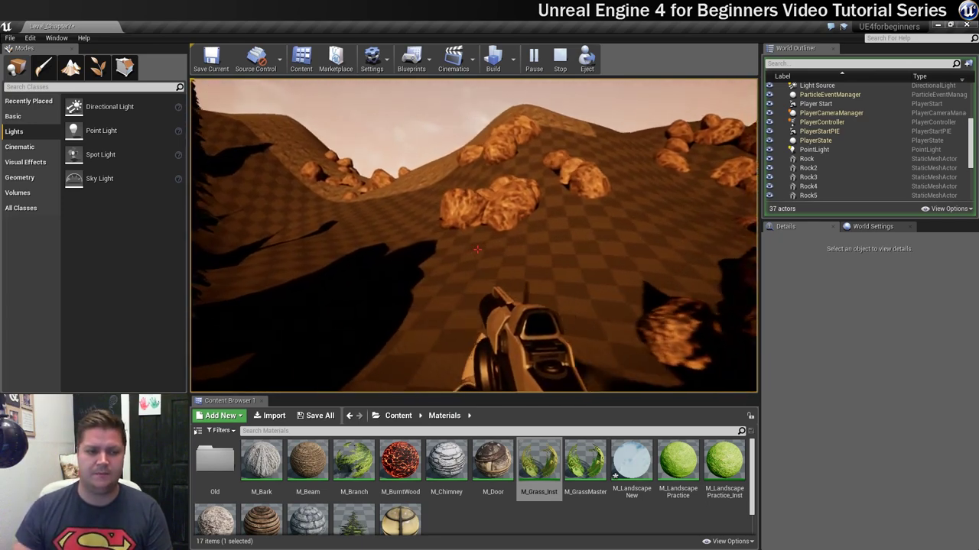
{"action": "key", "text": "w"}
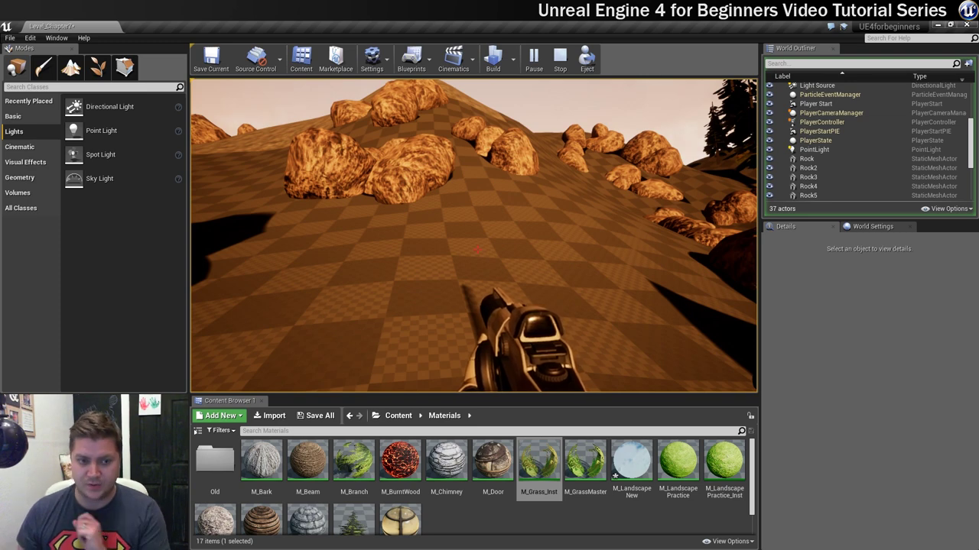
{"action": "key", "text": "Escape"}
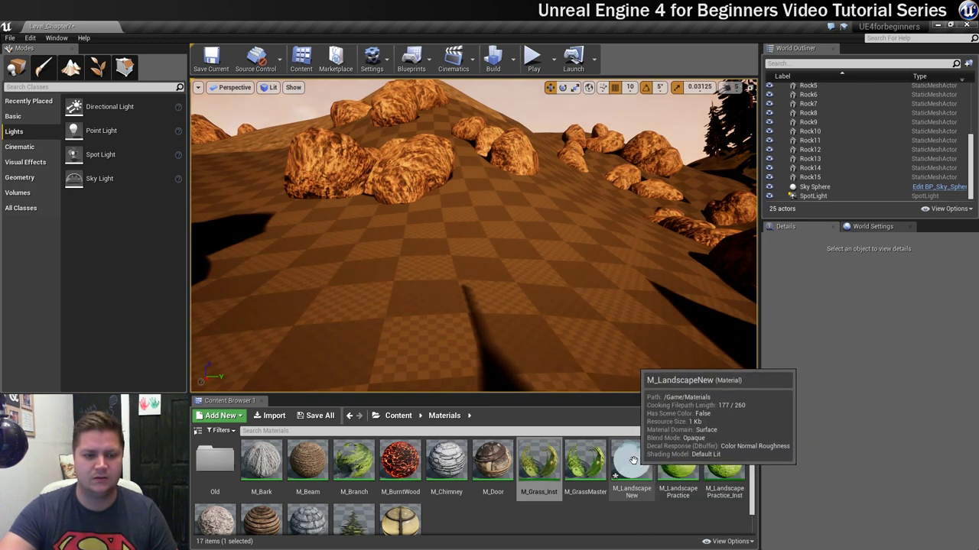
Step: Open the M_LandscapeNew material and bring its whole node graph into view
{"action": "double_click", "coordinate": [631, 459]}
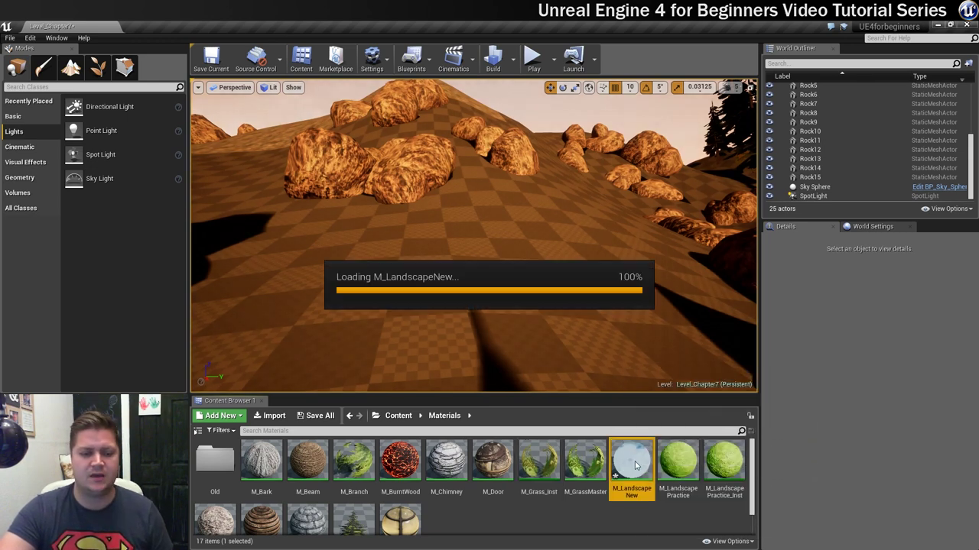
{"action": "scroll", "coordinate": [624, 336], "scroll_direction": "down", "scroll_amount": 4}
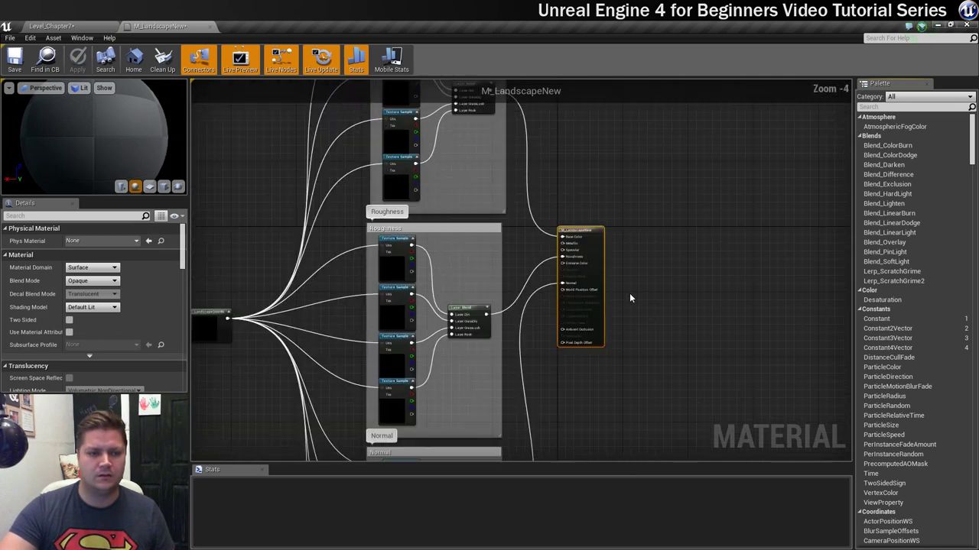
{"action": "scroll", "coordinate": [719, 275], "scroll_direction": "down", "scroll_amount": 4}
{"action": "scroll", "coordinate": [714, 271], "scroll_direction": "up", "scroll_amount": 2}
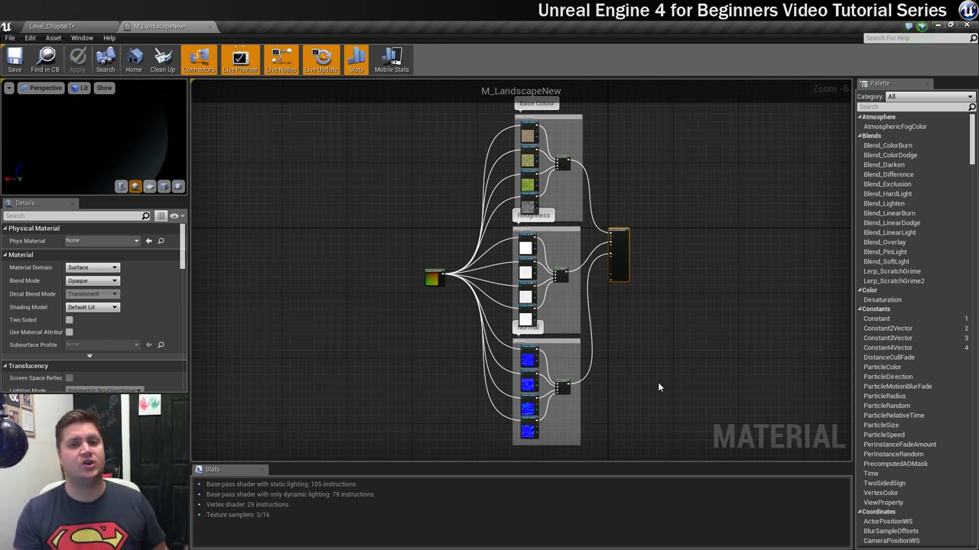
Step: Set the Sampler Source of all twelve Base Colour, Roughness and Normal texture samples to Shared: Wrap
{"action": "left_click", "coordinate": [527, 138]}
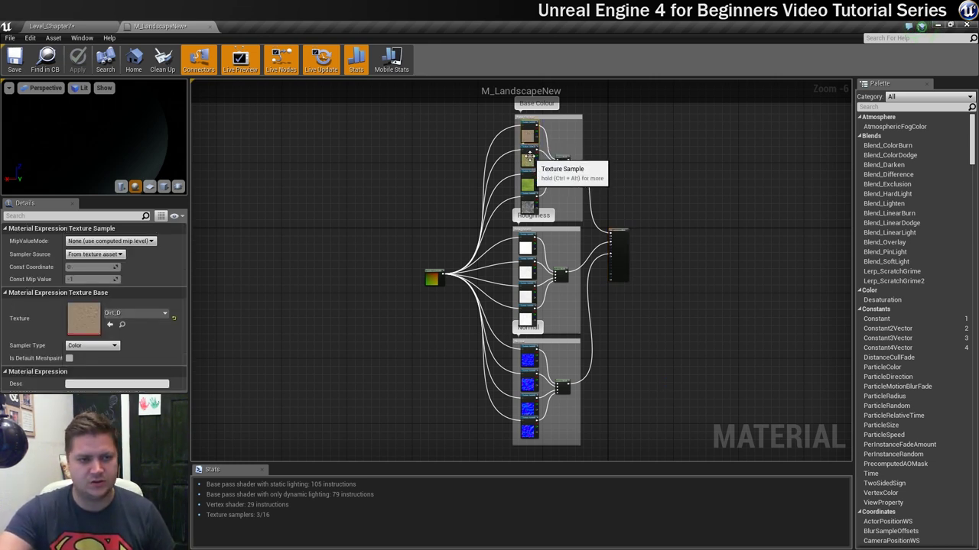
{"action": "left_click", "coordinate": [528, 156], "text": "shift"}
{"action": "left_click", "coordinate": [528, 183], "text": "shift"}
{"action": "left_click", "coordinate": [527, 207], "text": "shift"}
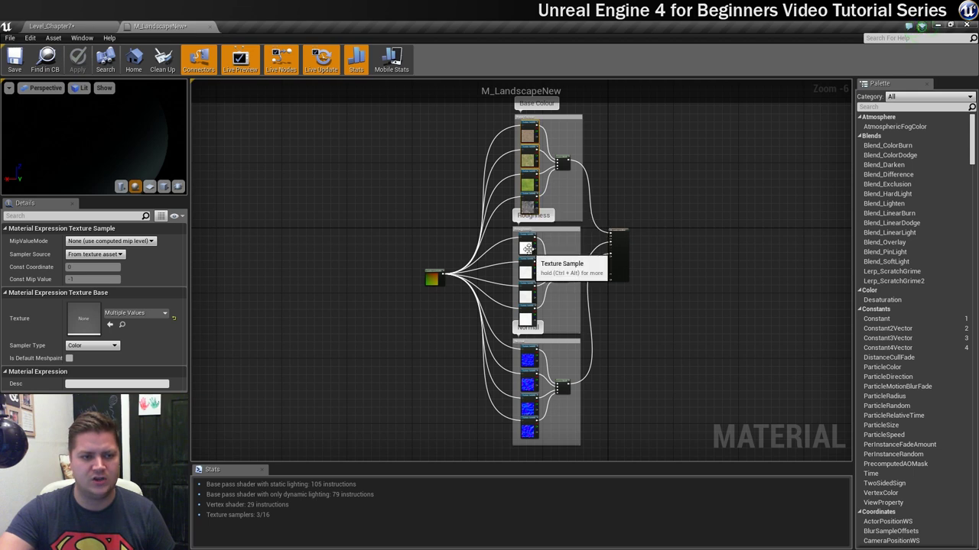
{"action": "left_click", "coordinate": [527, 248], "text": "shift"}
{"action": "left_click", "coordinate": [525, 272], "text": "shift"}
{"action": "left_click", "coordinate": [525, 297], "text": "shift"}
{"action": "left_click", "coordinate": [525, 317], "text": "shift"}
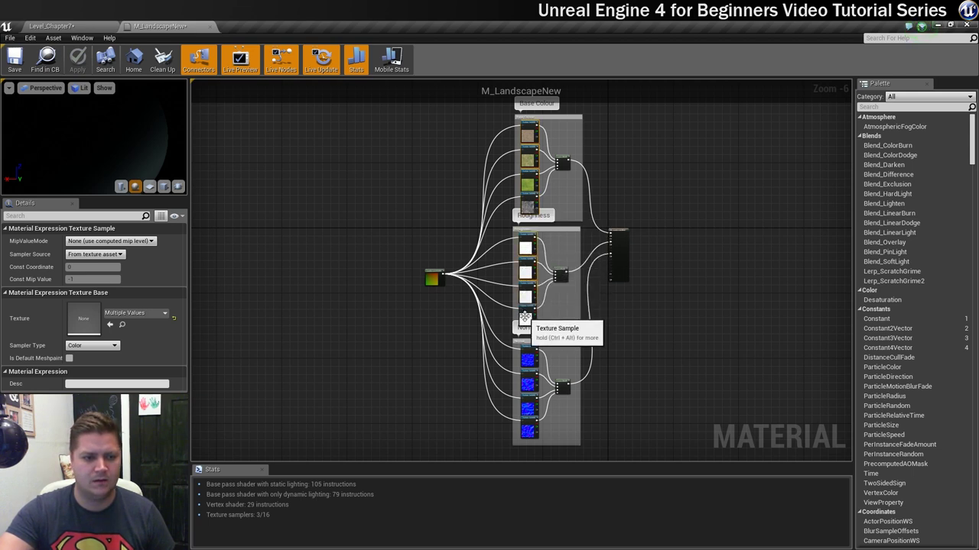
{"action": "left_click", "coordinate": [527, 361], "text": "shift"}
{"action": "left_click", "coordinate": [528, 385], "text": "shift"}
{"action": "left_click", "coordinate": [527, 409], "text": "shift"}
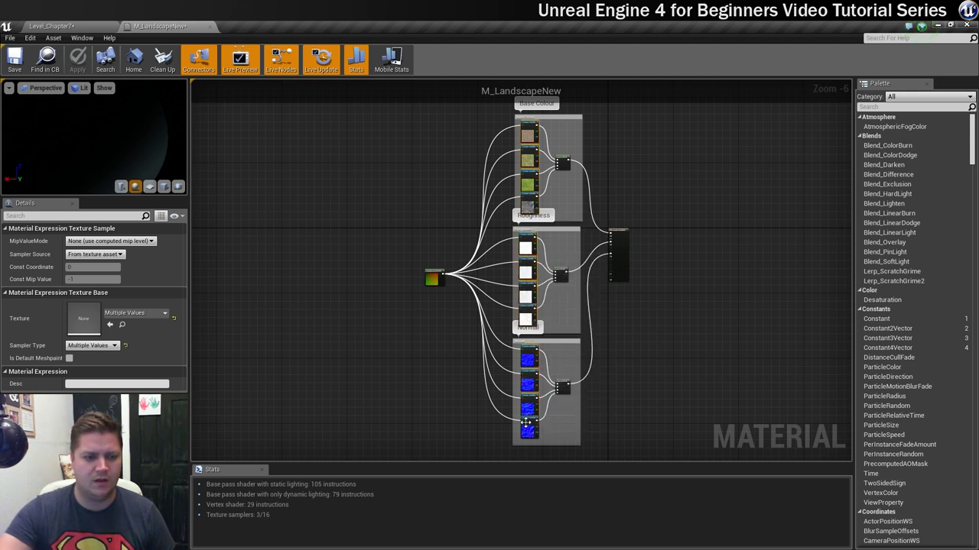
{"action": "left_click", "coordinate": [527, 429], "text": "shift"}
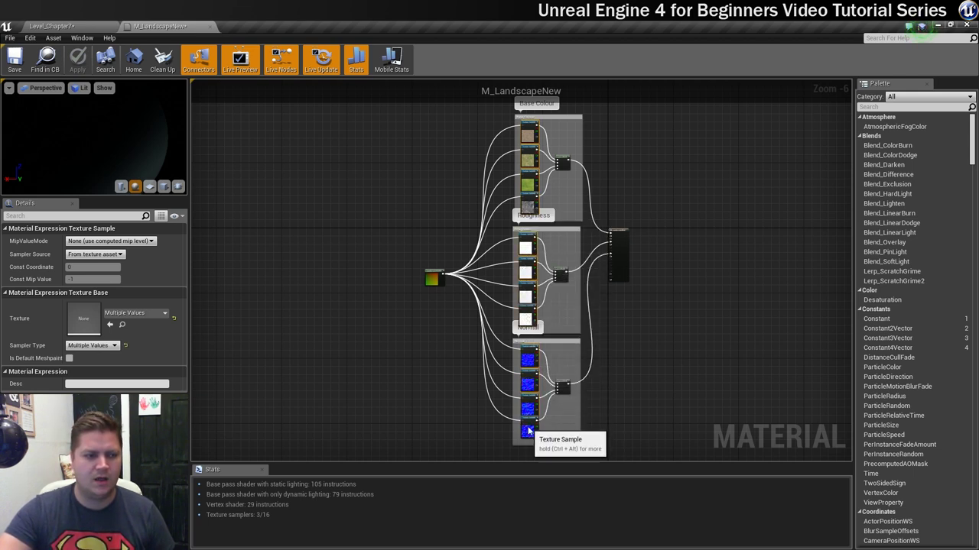
{"action": "left_click", "coordinate": [118, 258]}
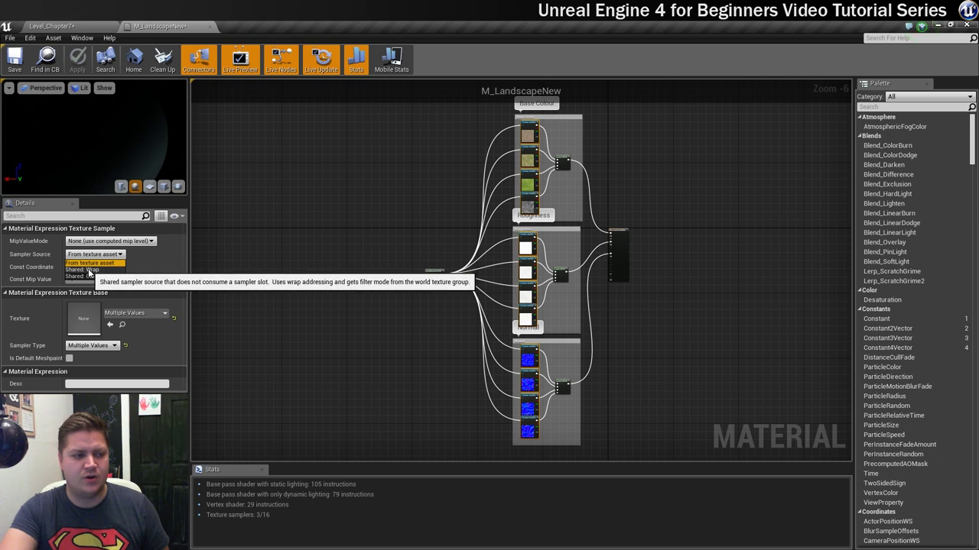
{"action": "left_click", "coordinate": [89, 270]}
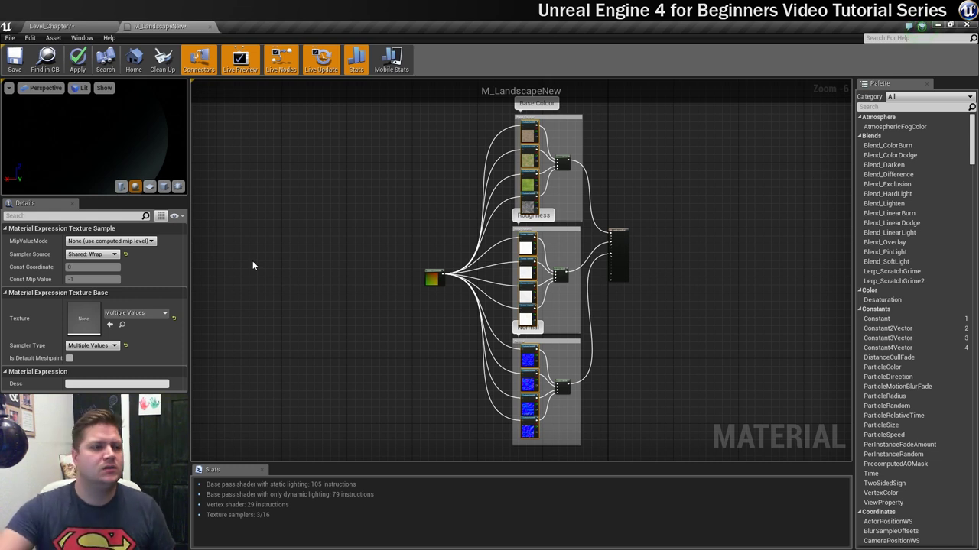
Step: Save the M_LandscapeNew material and return to the Level_Chapter7 level
{"action": "left_click", "coordinate": [16, 59]}
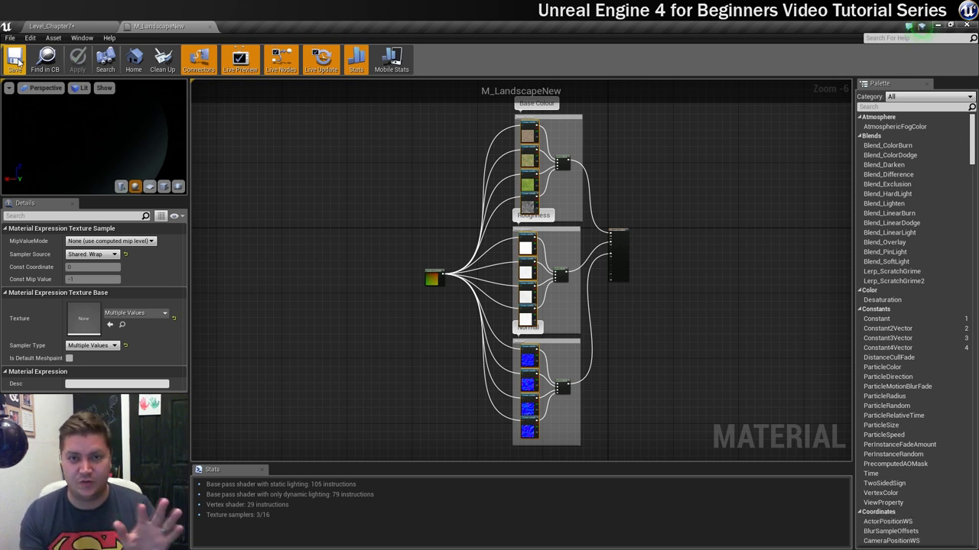
{"action": "left_click", "coordinate": [68, 25]}
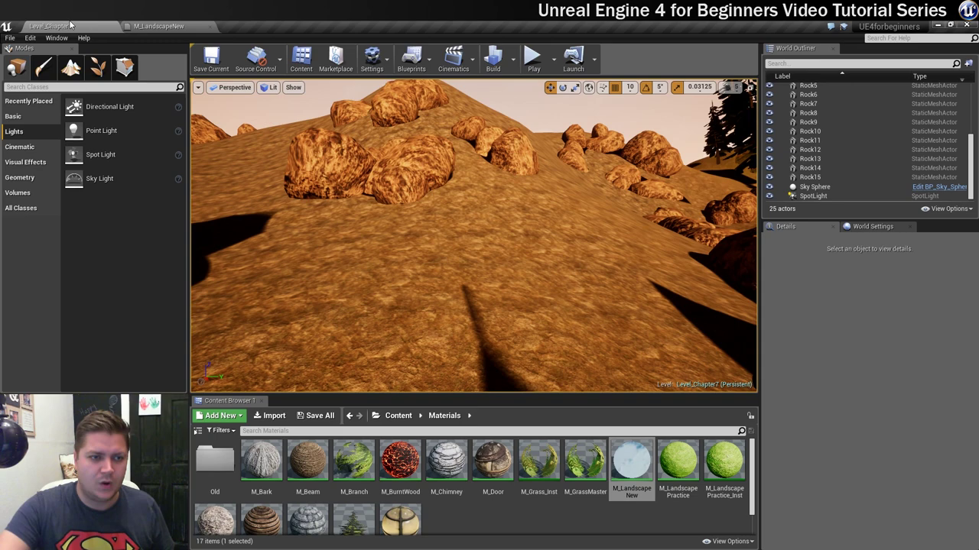
Step: Play-test the level from the rocky hillside, walk through the grass to the campfire and cabin to inspect the lighting, and stop the session
{"action": "left_click", "coordinate": [533, 57]}
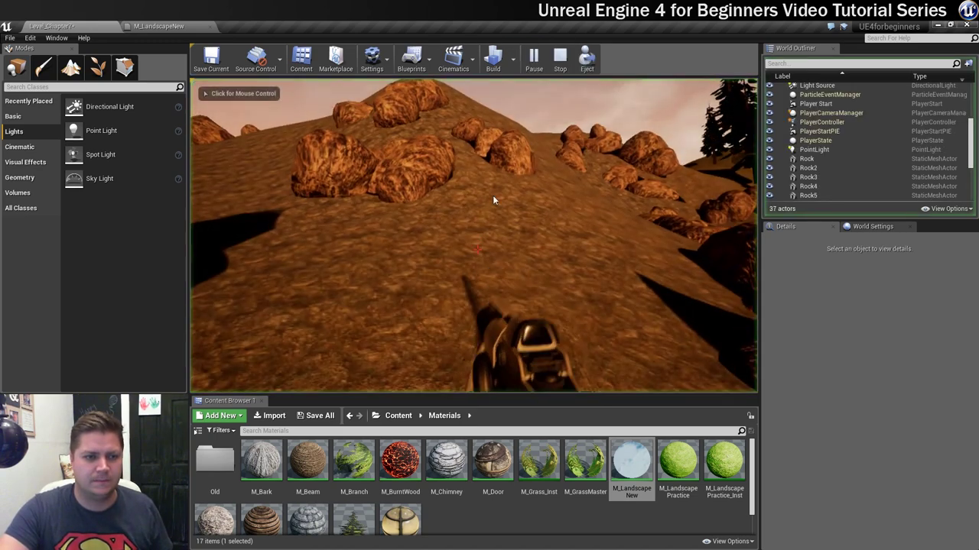
{"action": "left_click", "coordinate": [494, 194]}
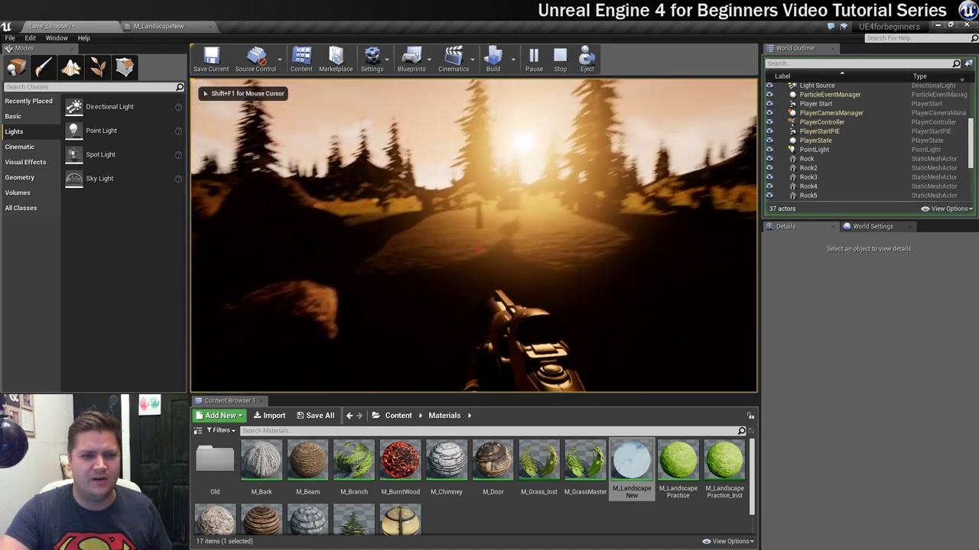
{"action": "key", "text": "w"}
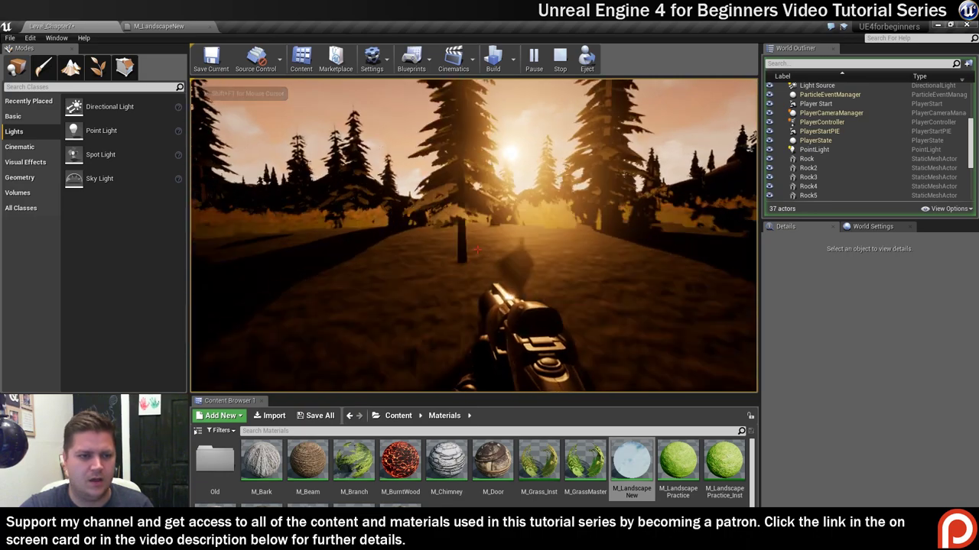
{"action": "key", "text": "w"}
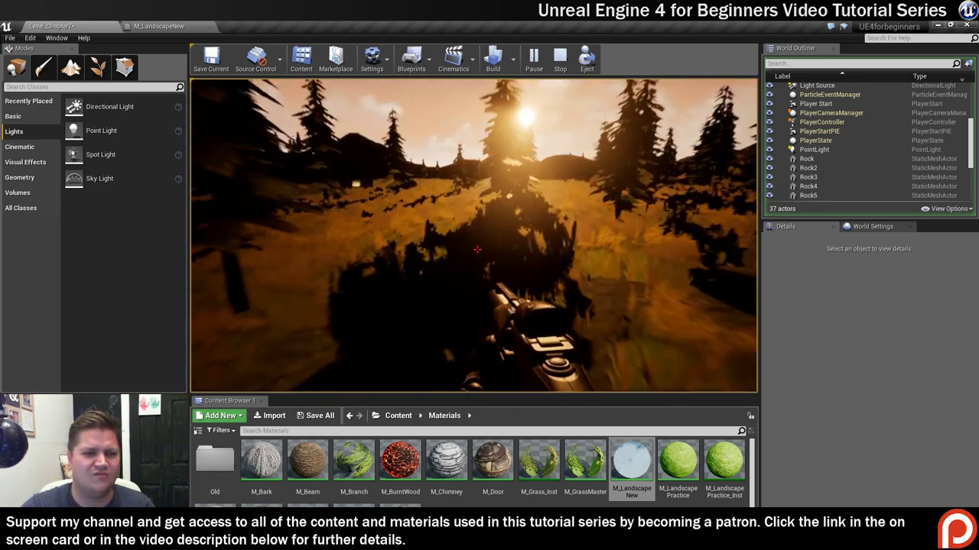
{"action": "key", "text": "w"}
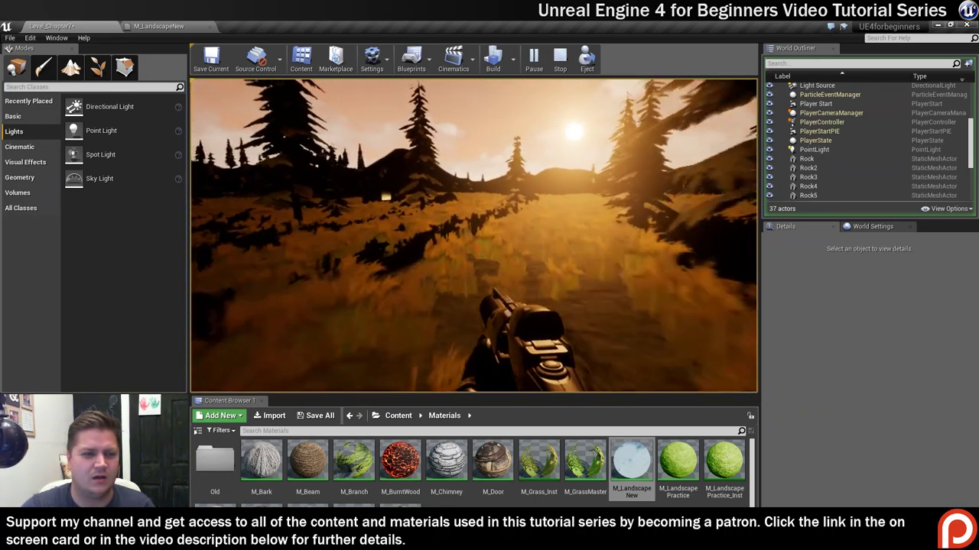
{"action": "key", "text": "w"}
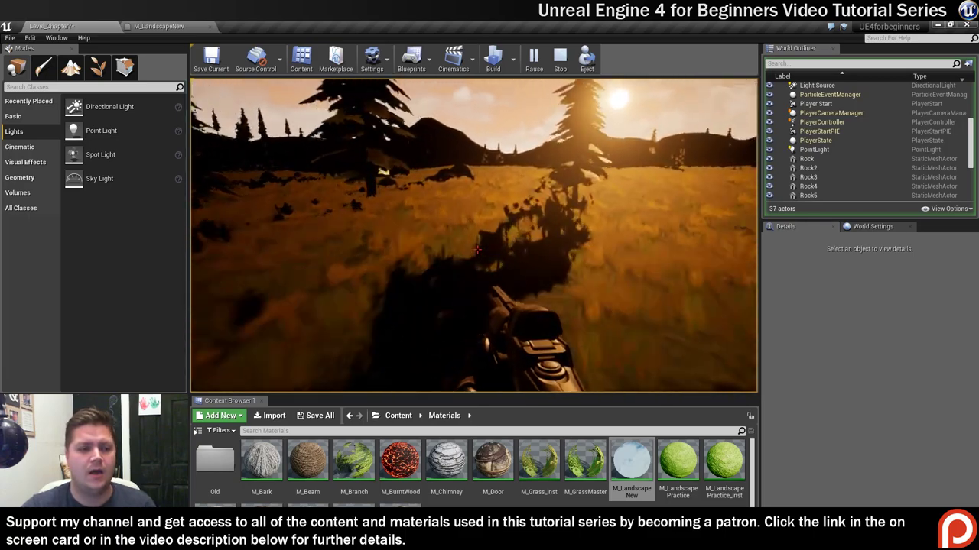
{"action": "key", "text": "w"}
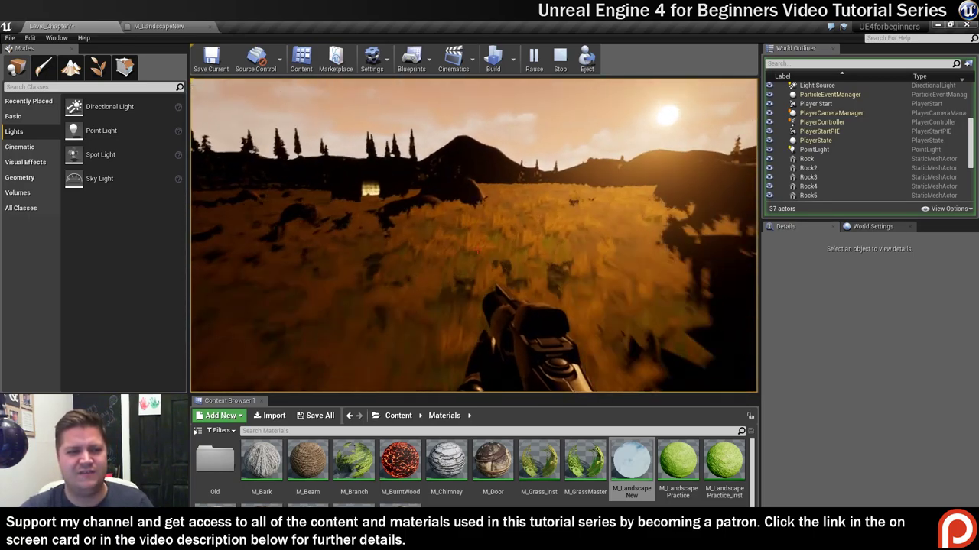
{"action": "key", "text": "w"}
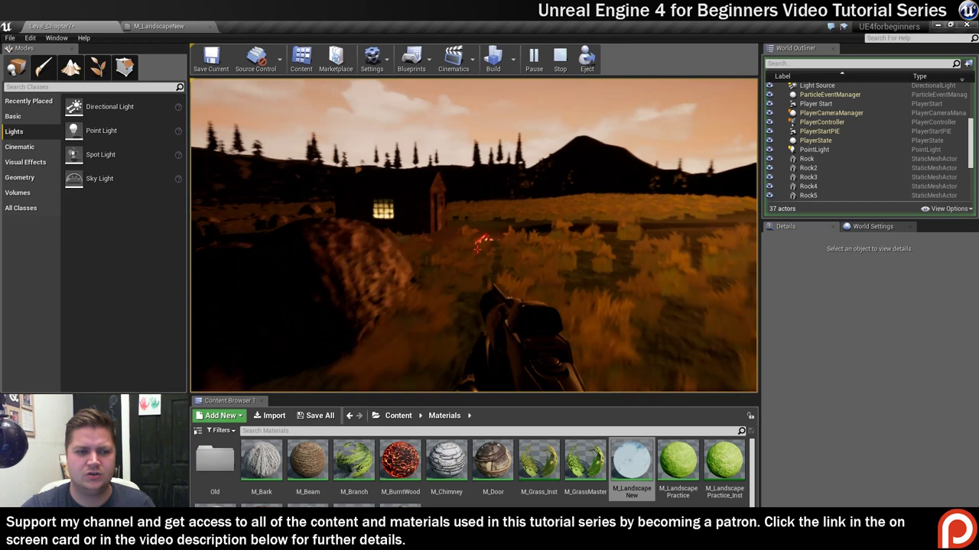
{"action": "key", "text": "w"}
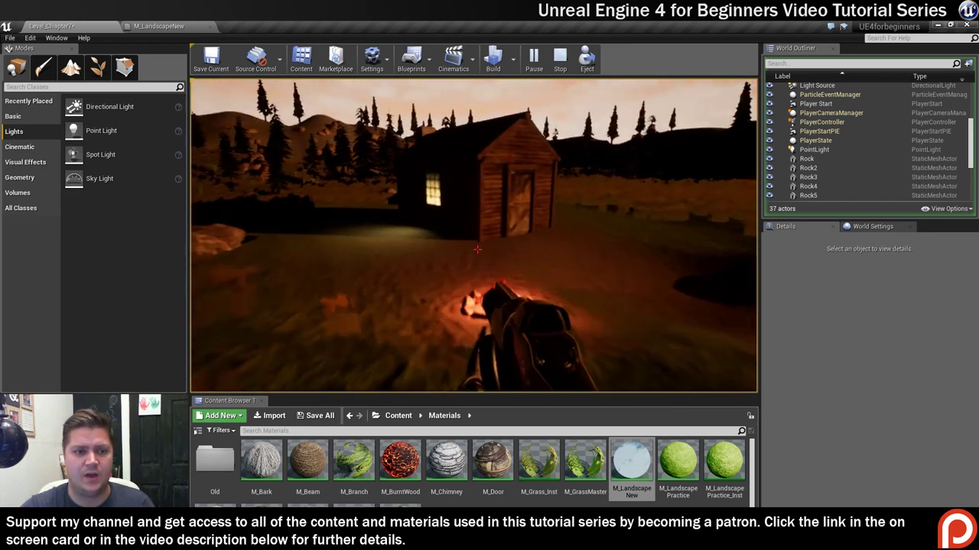
{"action": "key", "text": "Escape"}
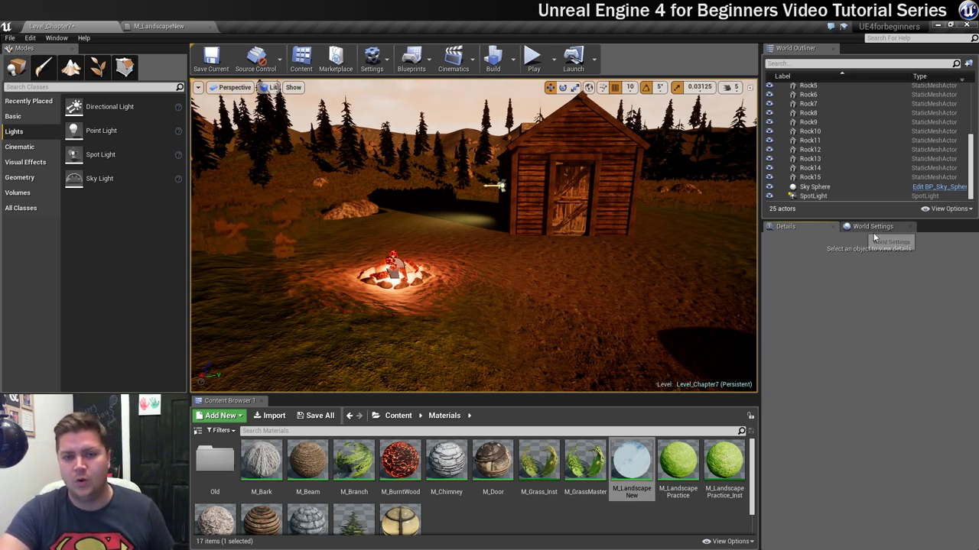
Step: Set the Lightmass Environment Color in World Settings to a light grey with a value of 0.68 and build only the lighting
{"action": "left_click", "coordinate": [57, 37]}
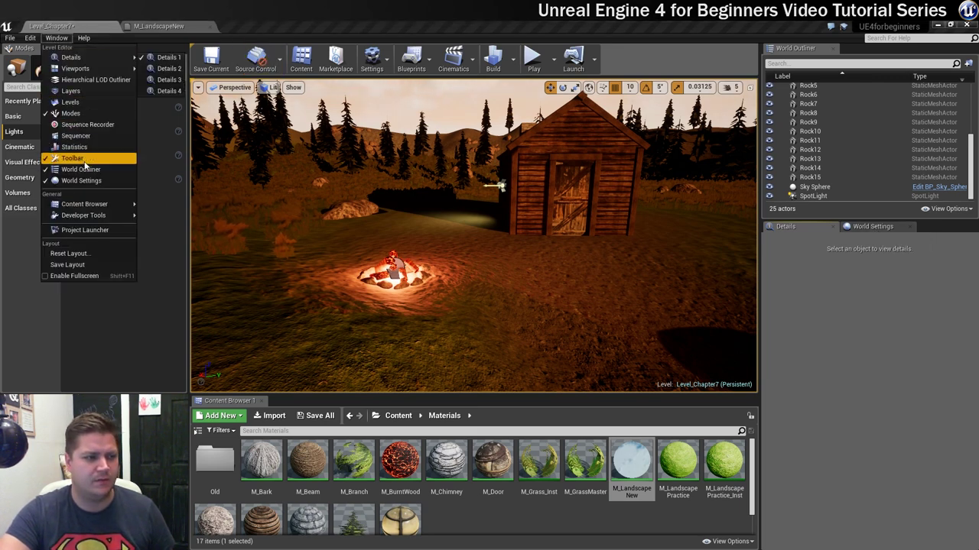
{"action": "left_click", "coordinate": [56, 40]}
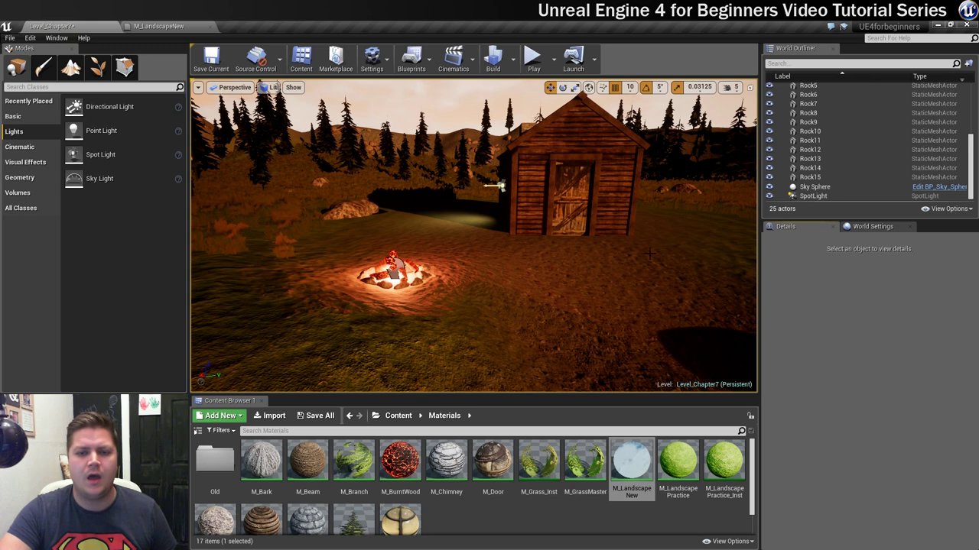
{"action": "left_click", "coordinate": [872, 227]}
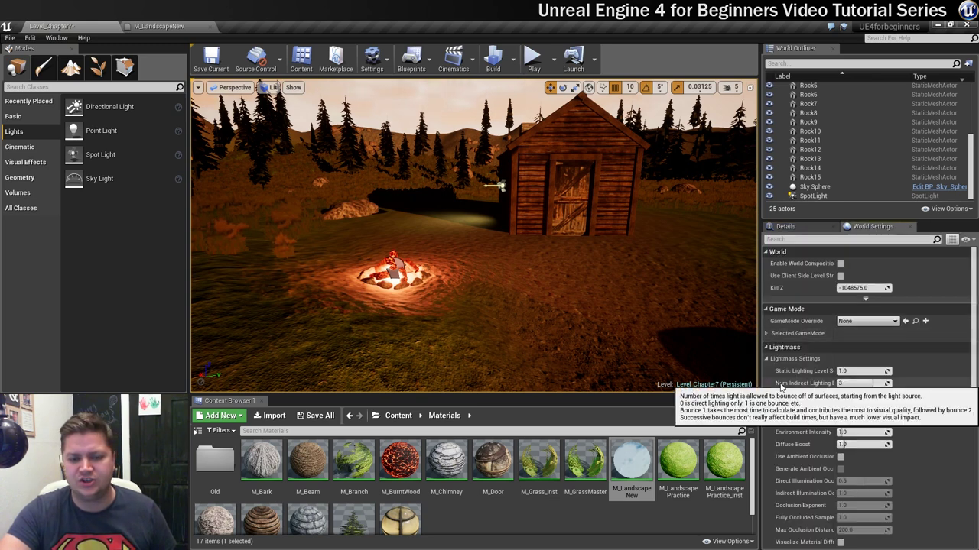
{"action": "left_click", "coordinate": [928, 420]}
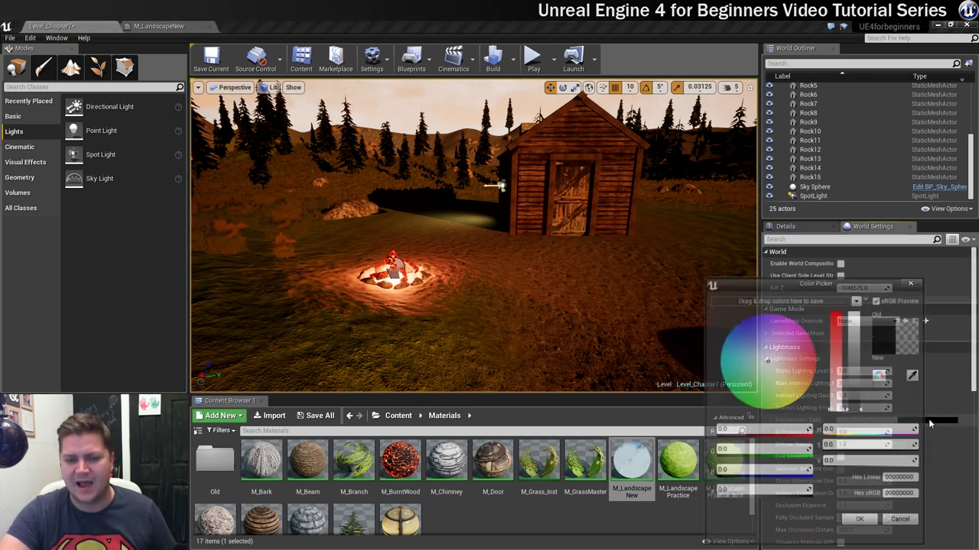
{"action": "left_click_drag", "start_coordinate": [857, 382], "coordinate": [857, 342]}
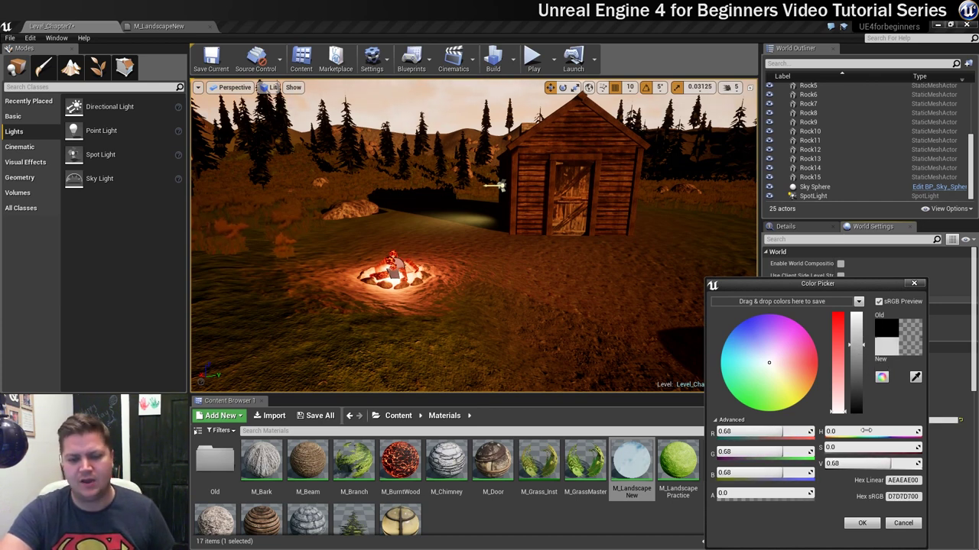
{"action": "left_click", "coordinate": [861, 523]}
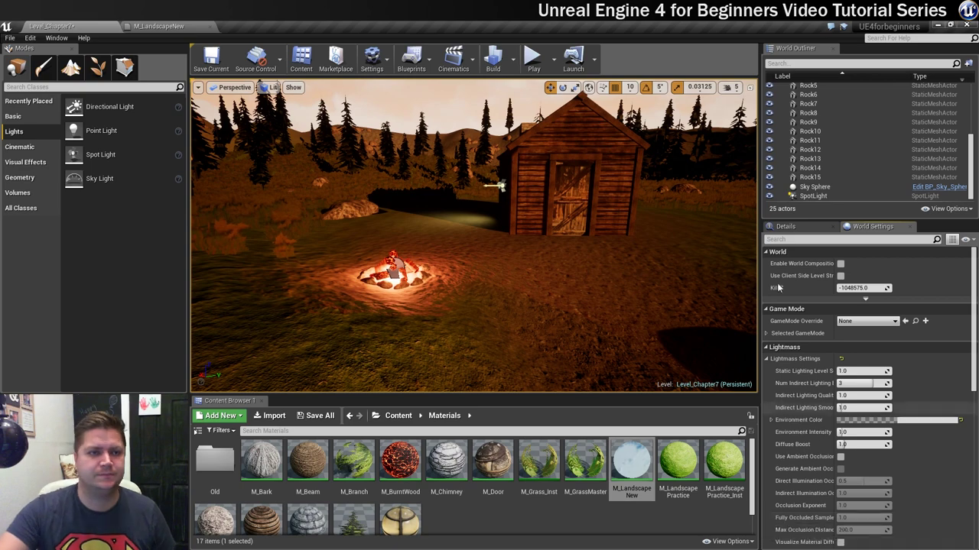
{"action": "left_click", "coordinate": [514, 68]}
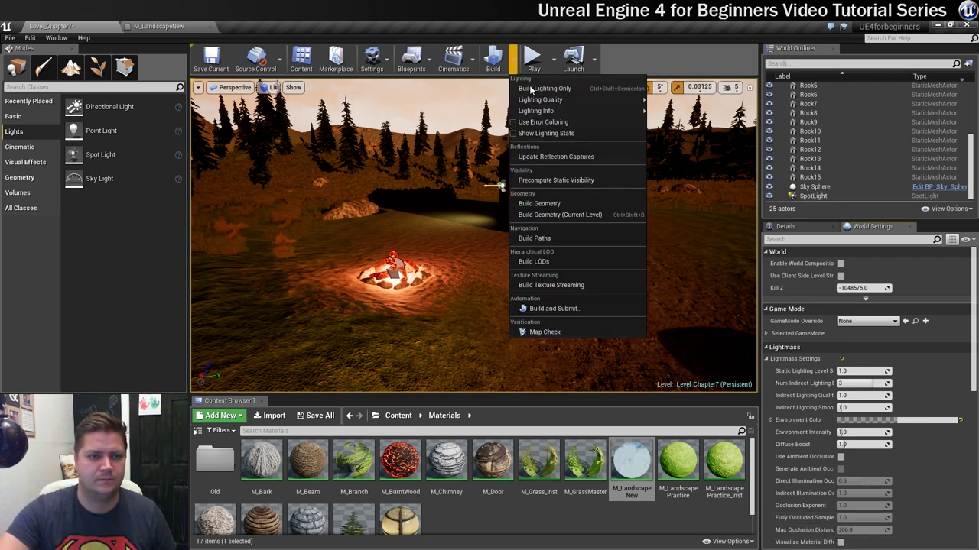
{"action": "left_click", "coordinate": [540, 89]}
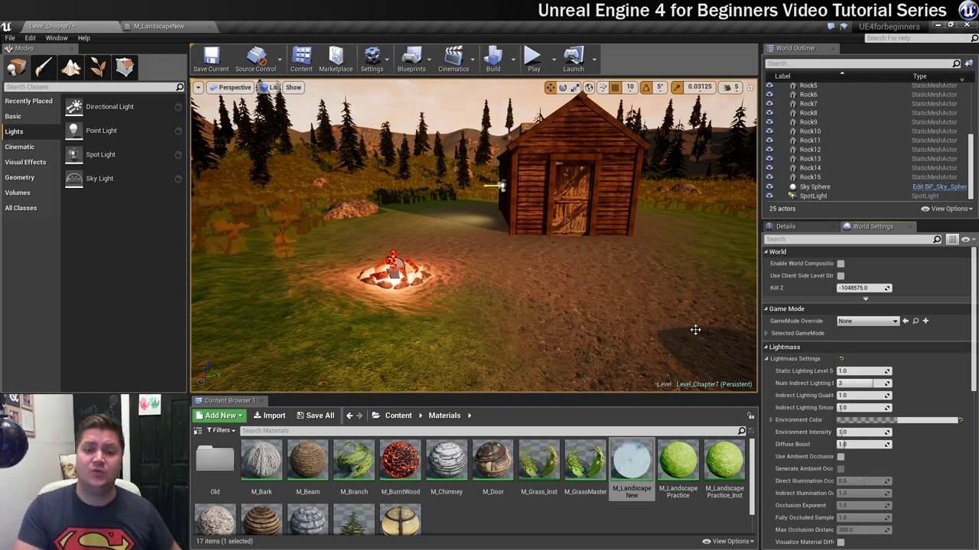
Step: Darken the Lightmass Environment Color to a mid grey with a value of 0.38
{"action": "left_click", "coordinate": [871, 420]}
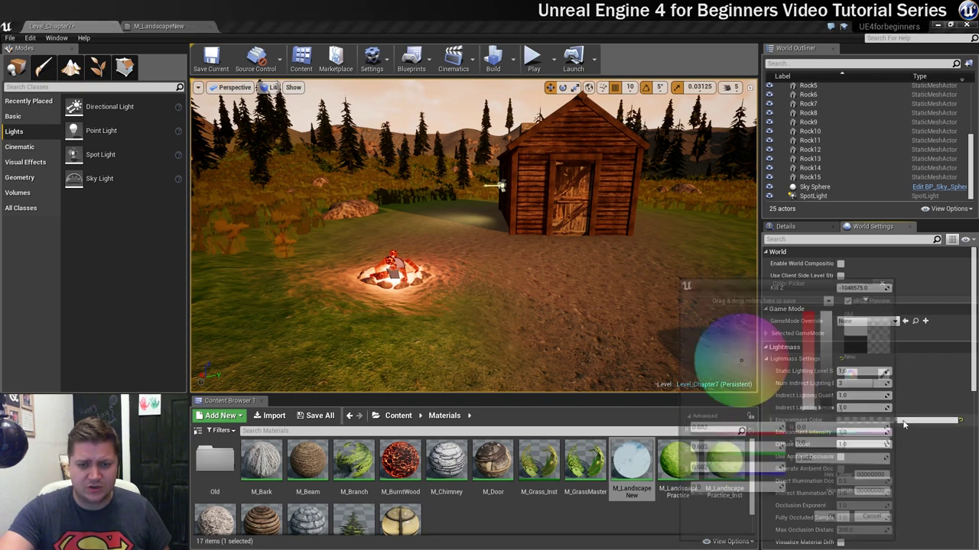
{"action": "left_click_drag", "start_coordinate": [835, 347], "coordinate": [834, 374]}
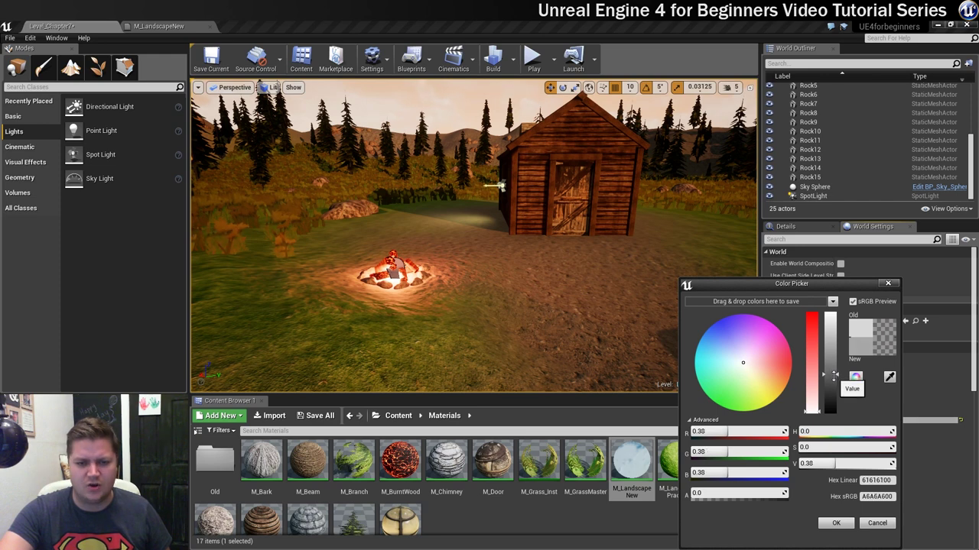
{"action": "left_click", "coordinate": [836, 523]}
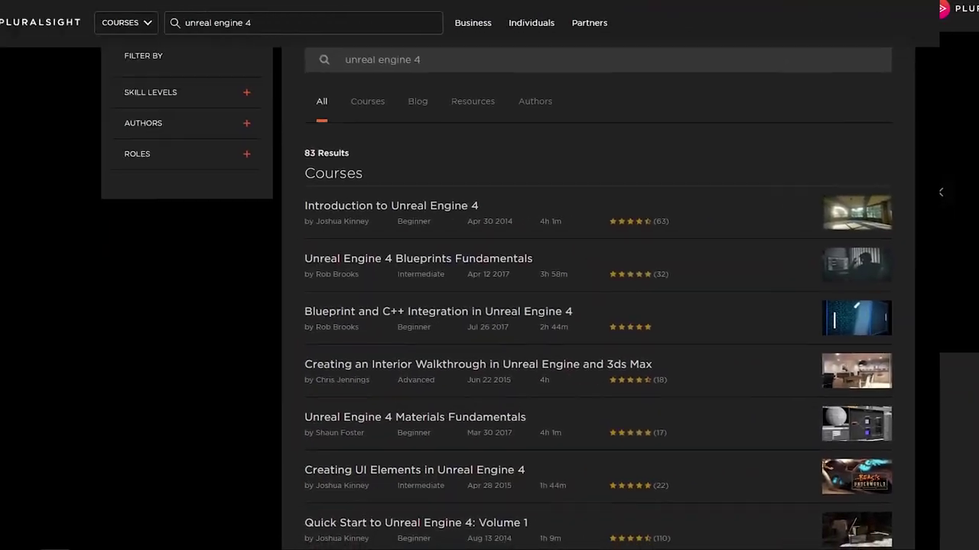
Step: Look through the Unreal Engine 4 course results on the Pluralsight website
{"action": "scroll", "coordinate": [535, 306], "scroll_direction": "down", "scroll_amount": 2}
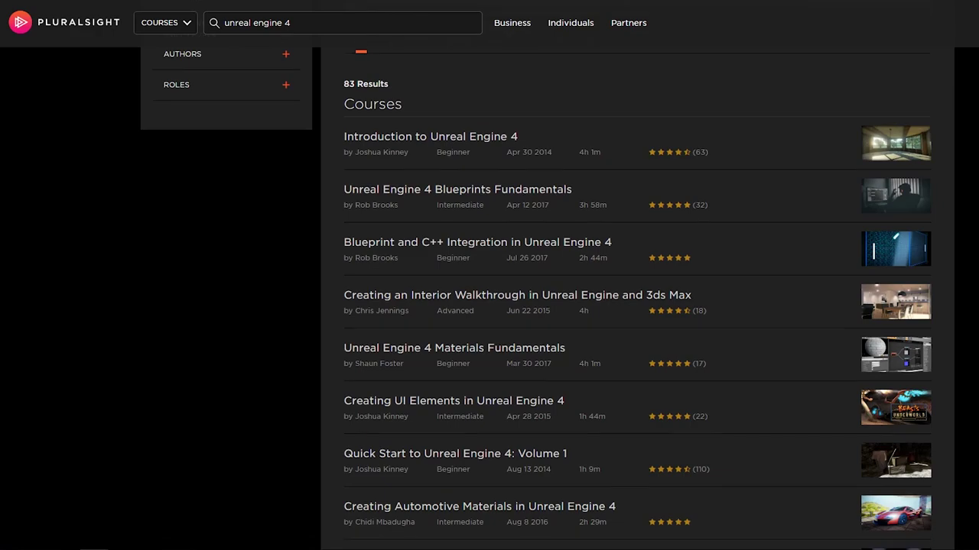
{"action": "scroll", "coordinate": [612, 306], "scroll_direction": "down", "scroll_amount": 2}
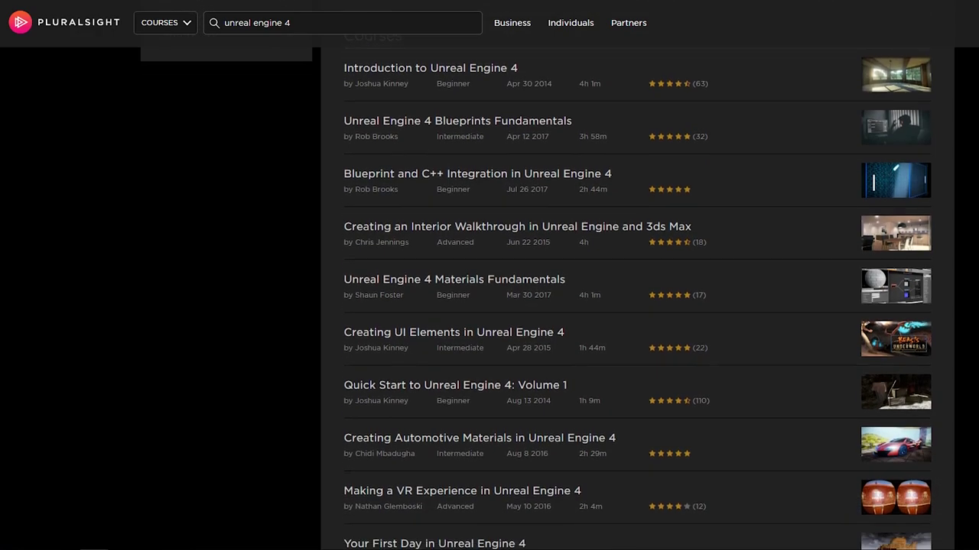
{"action": "scroll", "coordinate": [634, 305], "scroll_direction": "down", "scroll_amount": 2}
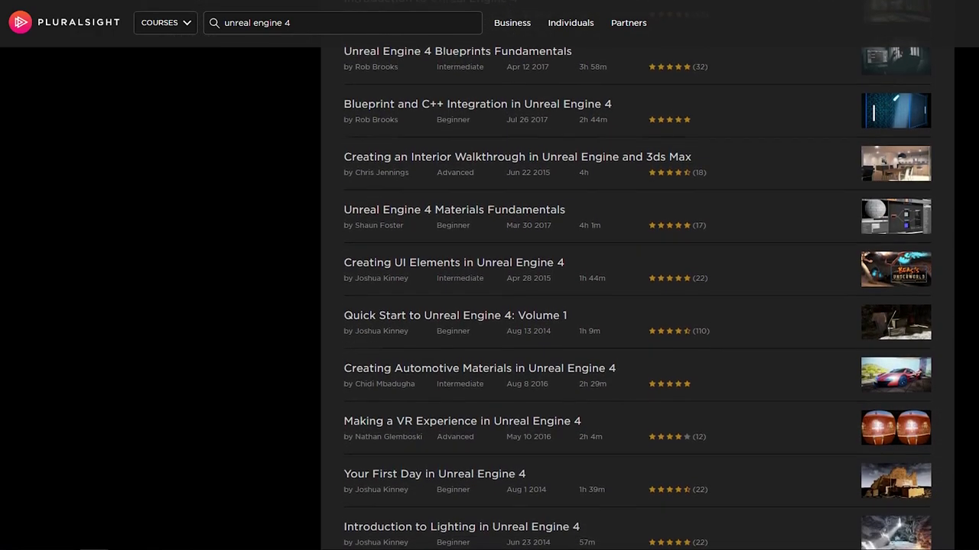
{"action": "scroll", "coordinate": [635, 306], "scroll_direction": "down", "scroll_amount": 2}
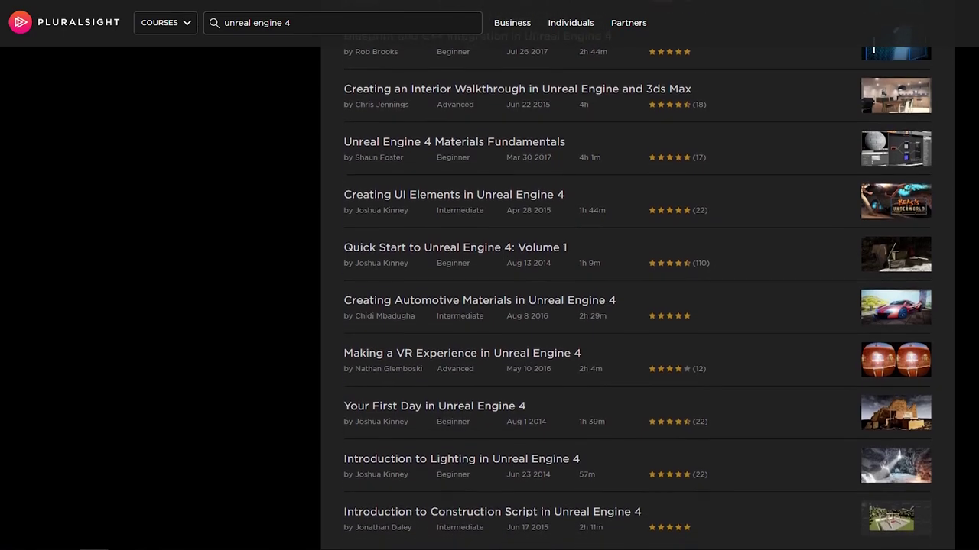
{"action": "scroll", "coordinate": [634, 306], "scroll_direction": "down", "scroll_amount": 2}
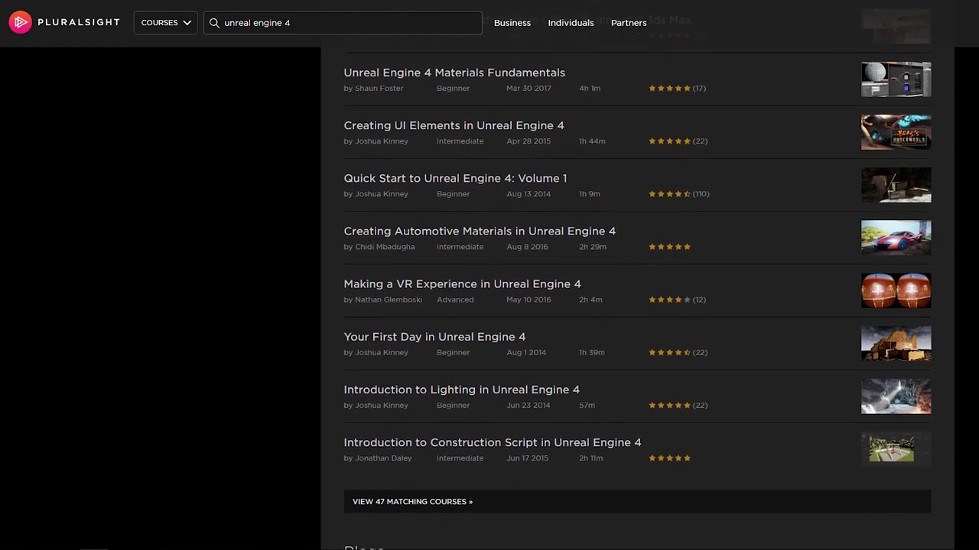